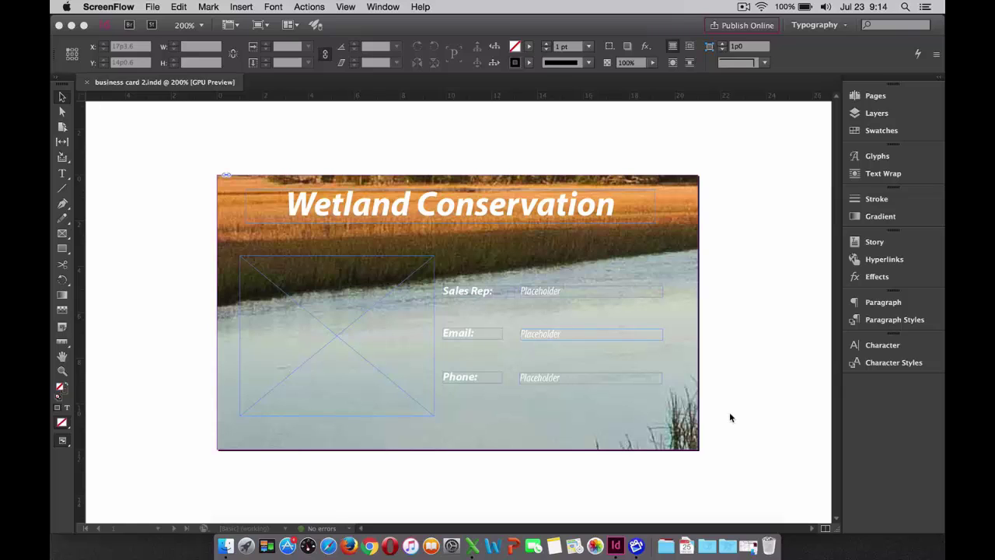
# Step: Bring sales reps.xlsx forward in Excel and select row 2 with the first rep's data
pyautogui.click(472, 546)
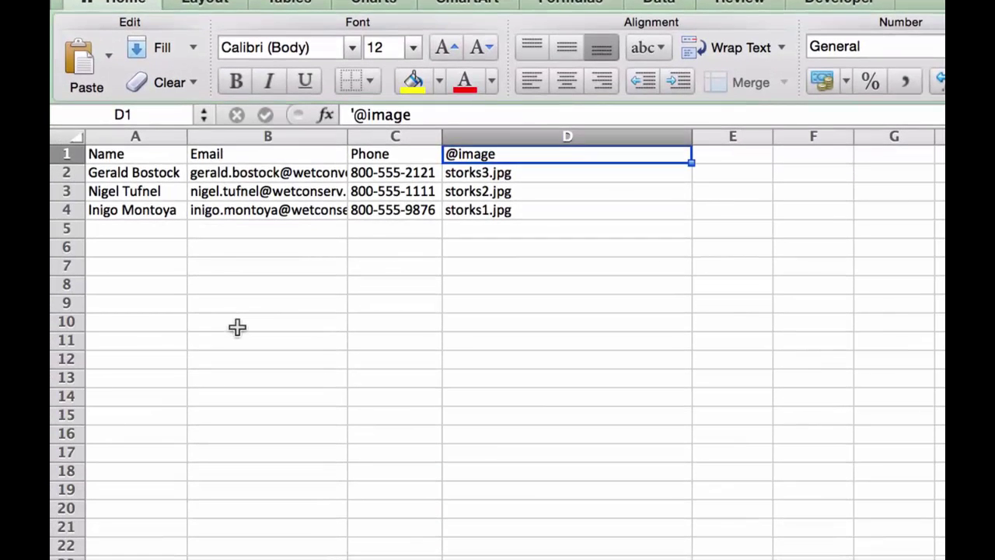
pyautogui.click(237, 327)
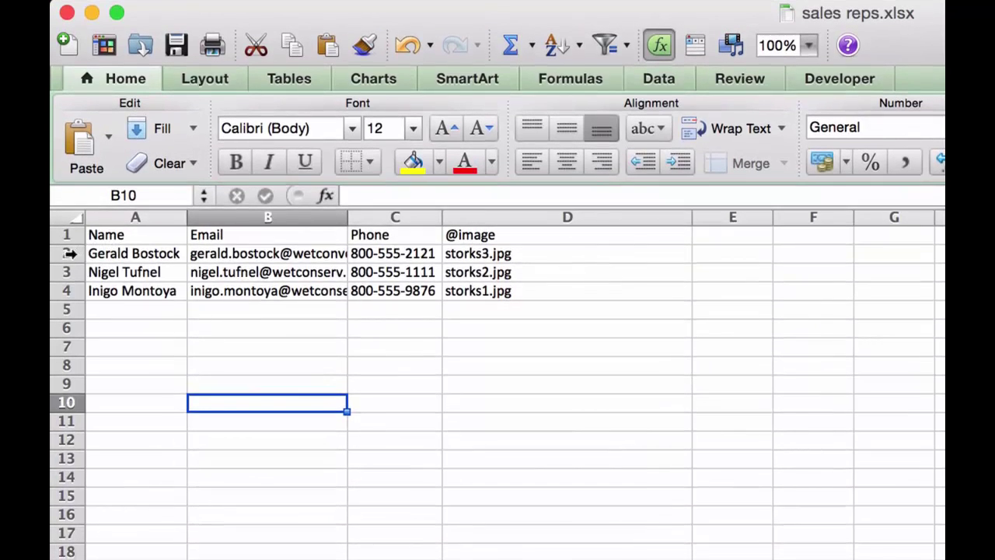
pyautogui.click(67, 262)
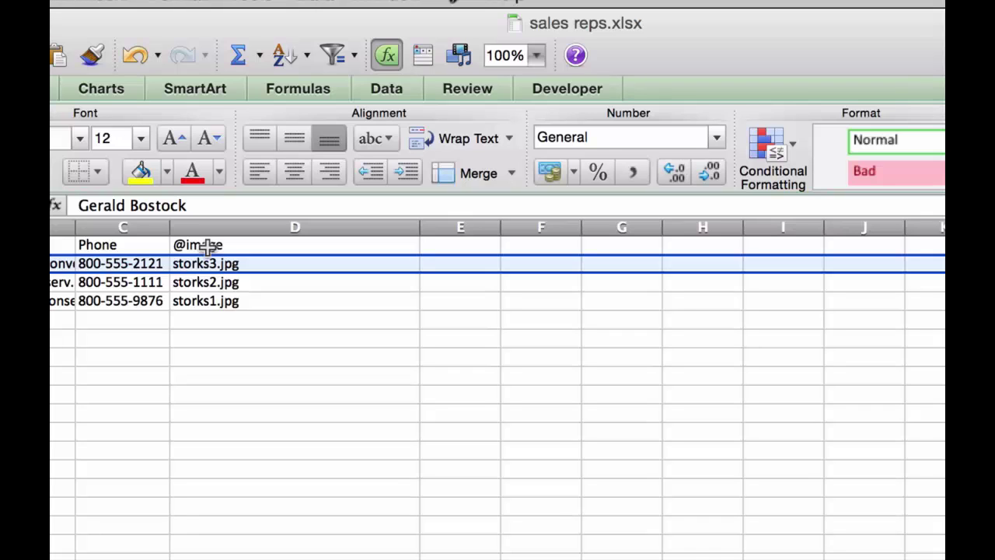
pyautogui.click(209, 247)
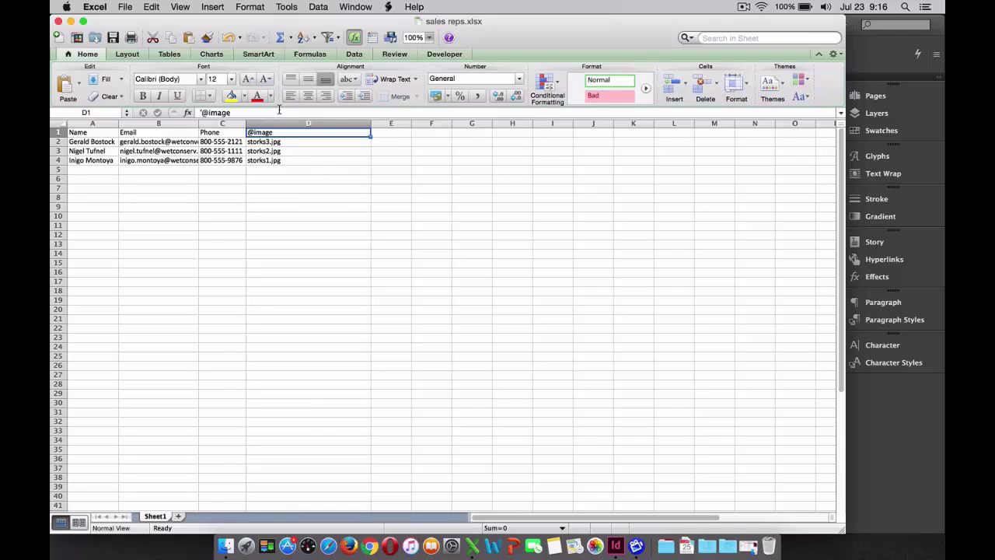
# Step: Save the sheet as sales reps.csv in Comma Separated Values format, replacing the existing file
pyautogui.click(124, 7)
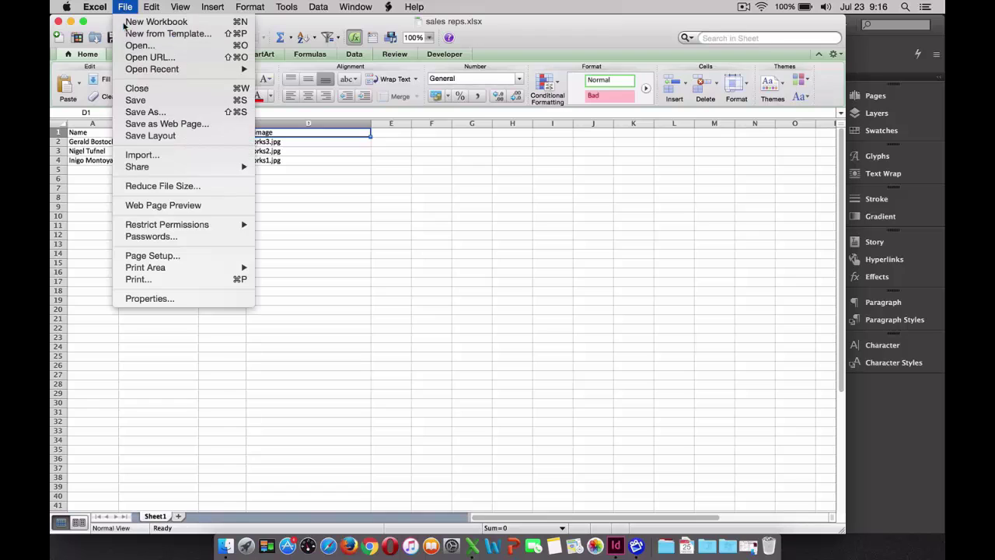
pyautogui.click(146, 113)
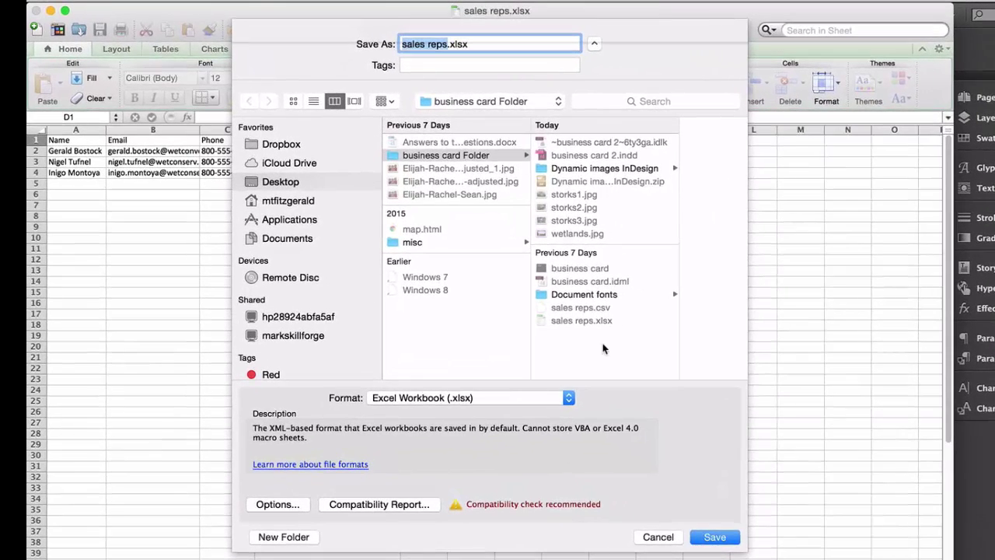
pyautogui.click(568, 398)
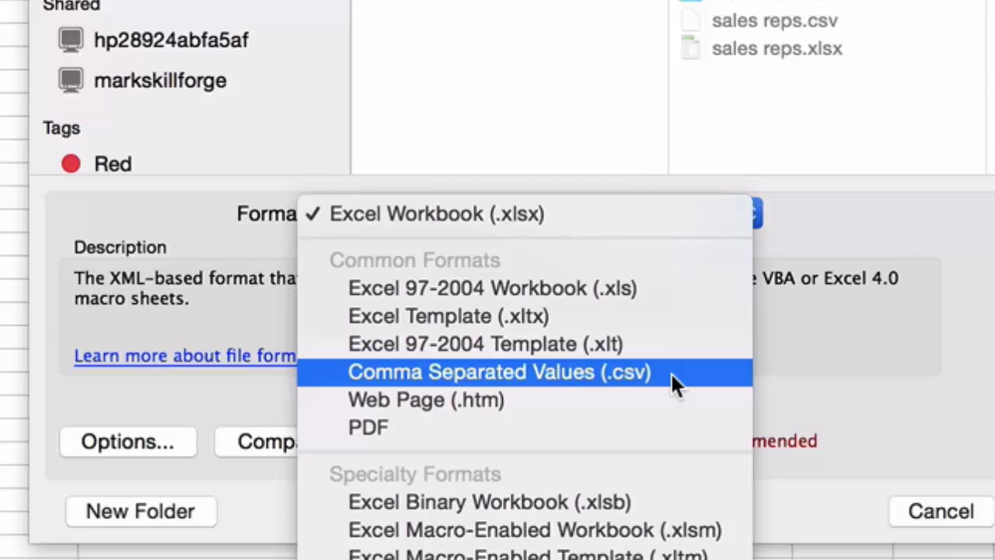
pyautogui.click(670, 372)
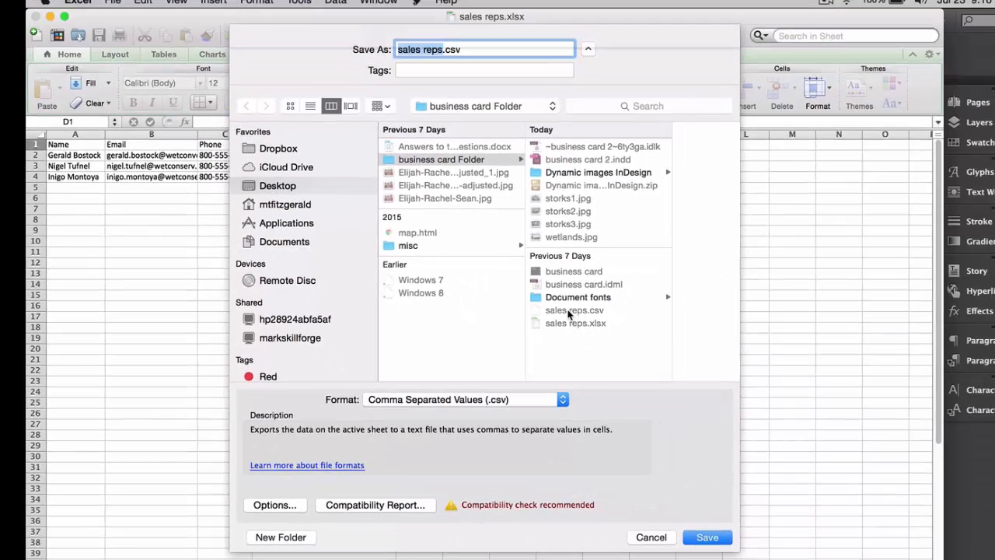
pyautogui.click(565, 309)
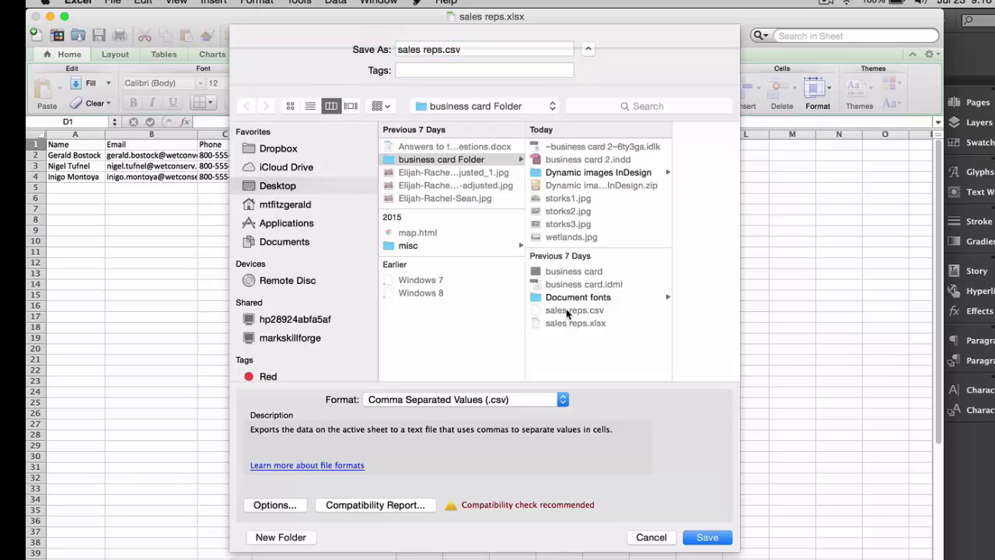
pyautogui.click(708, 536)
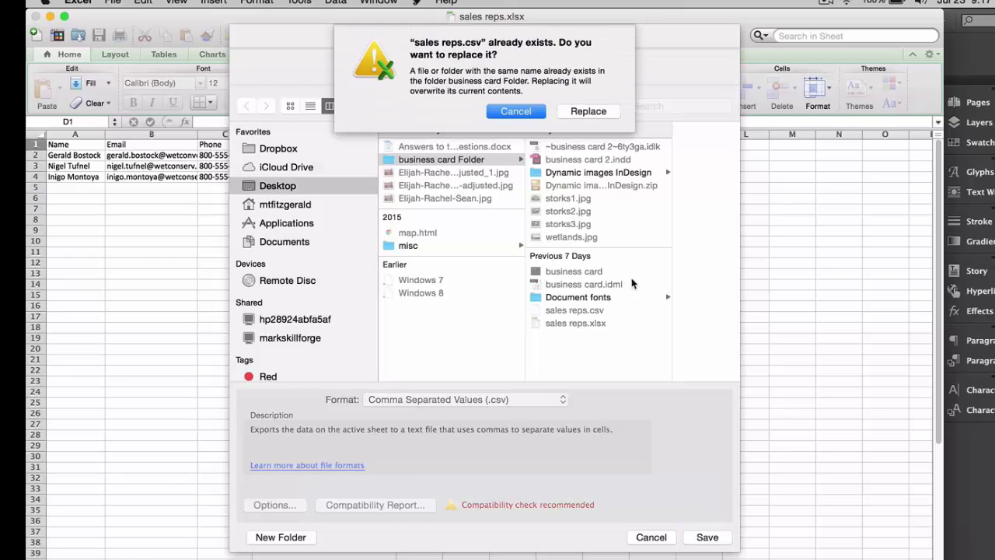
pyautogui.click(589, 111)
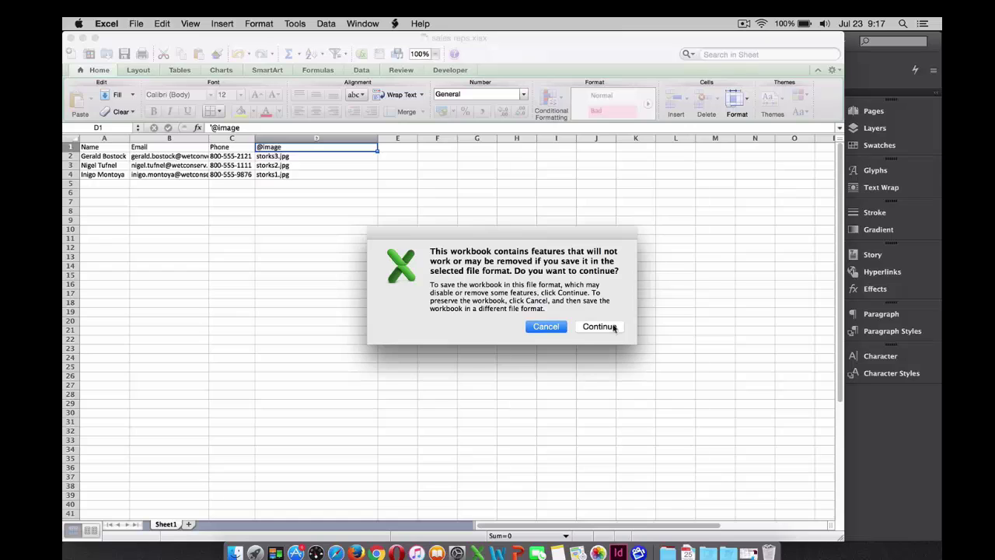
pyautogui.click(614, 324)
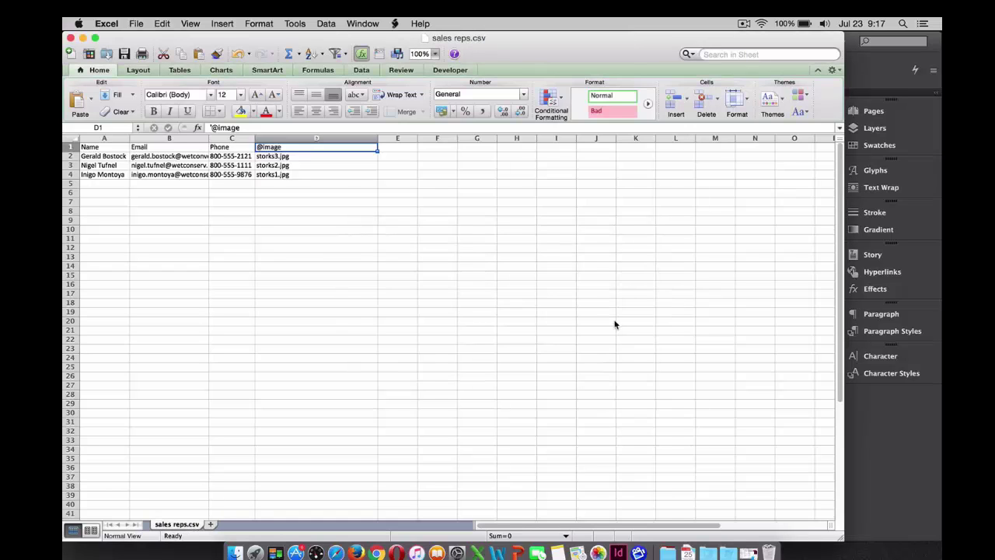
# Step: Back in InDesign, show the Data Merge panel and enlarge it to reveal its instructions
pyautogui.click(897, 425)
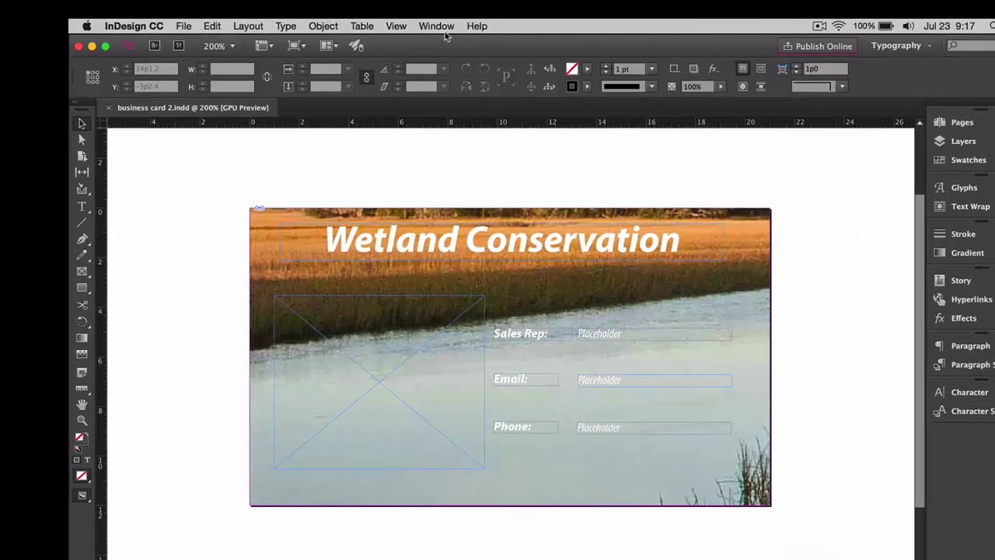
pyautogui.click(397, 23)
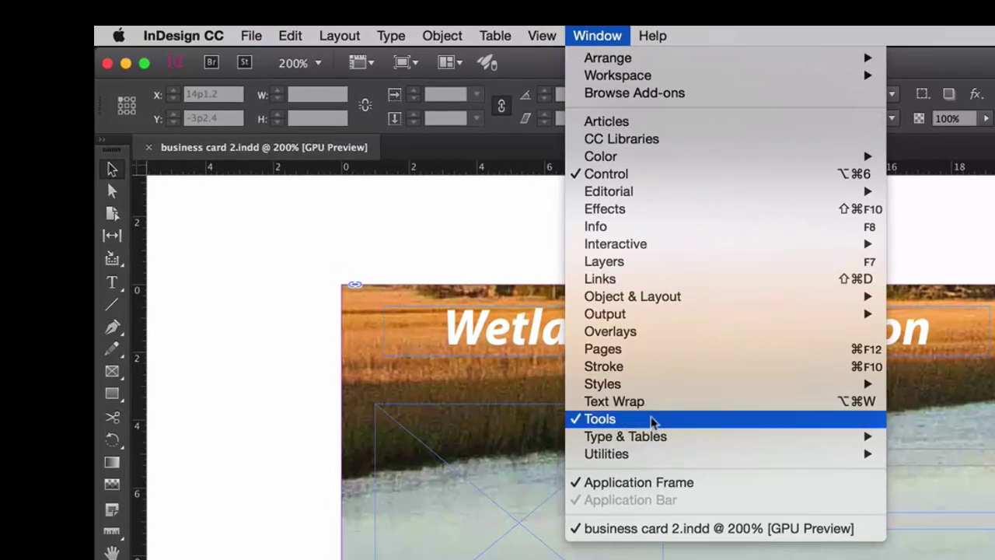
pyautogui.moveTo(655, 457)
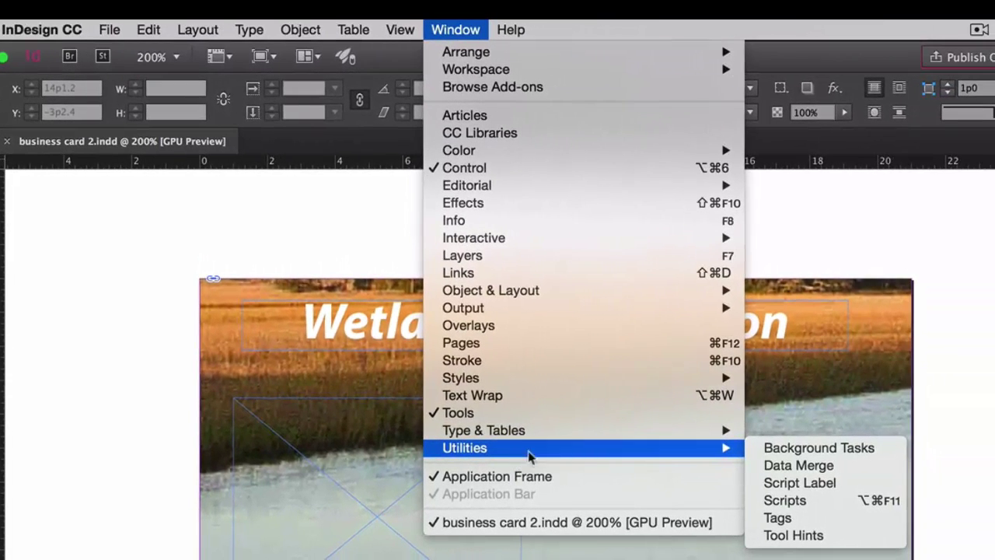
pyautogui.click(778, 466)
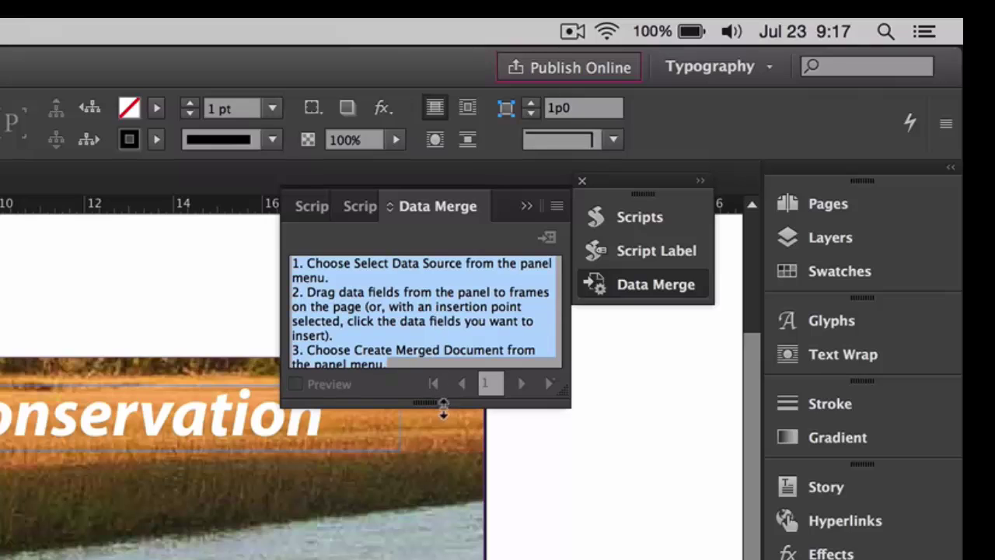
pyautogui.moveTo(442, 403); pyautogui.dragTo(446, 468)
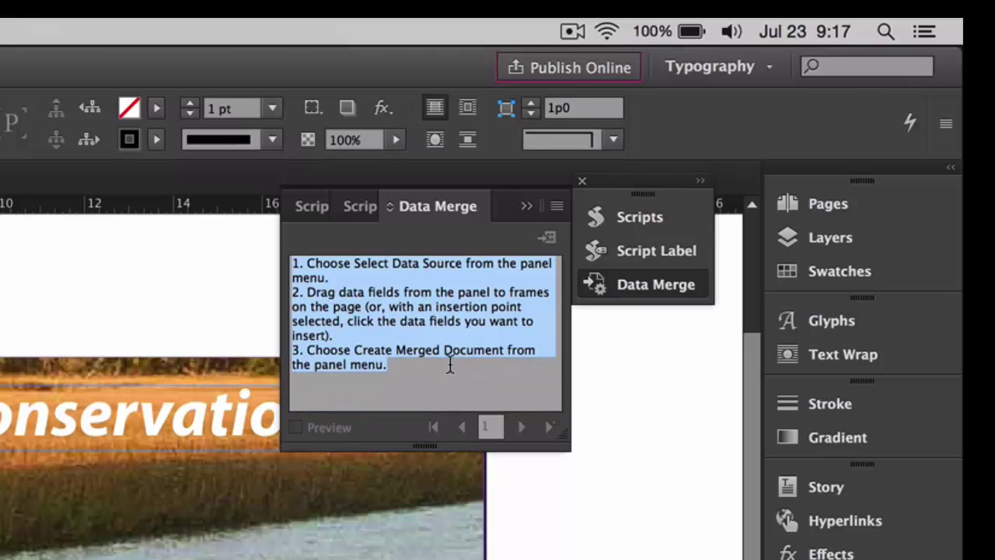
# Step: Select sales reps.csv as the merge data source, loading Name, Email, Phone and image fields
pyautogui.click(557, 206)
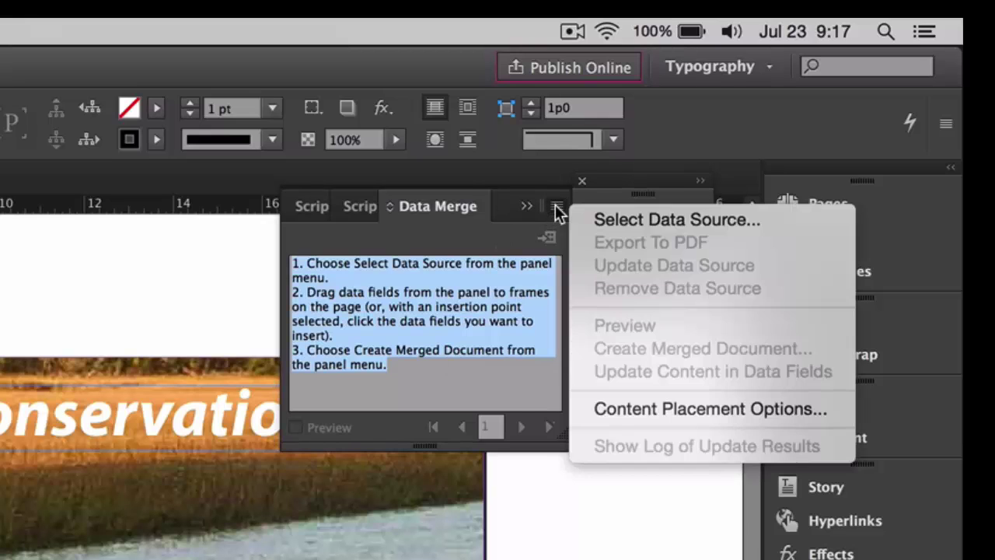
pyautogui.click(624, 220)
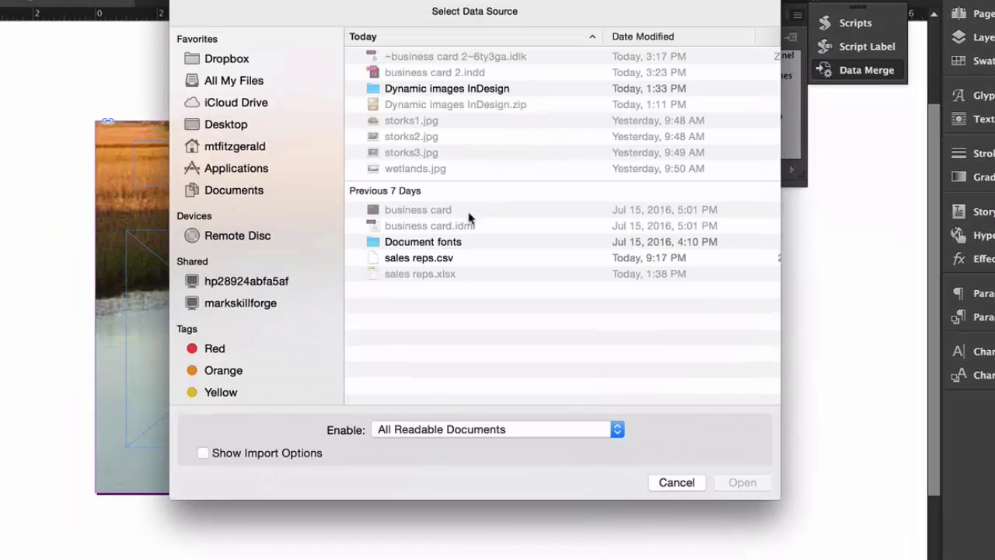
pyautogui.click(428, 260)
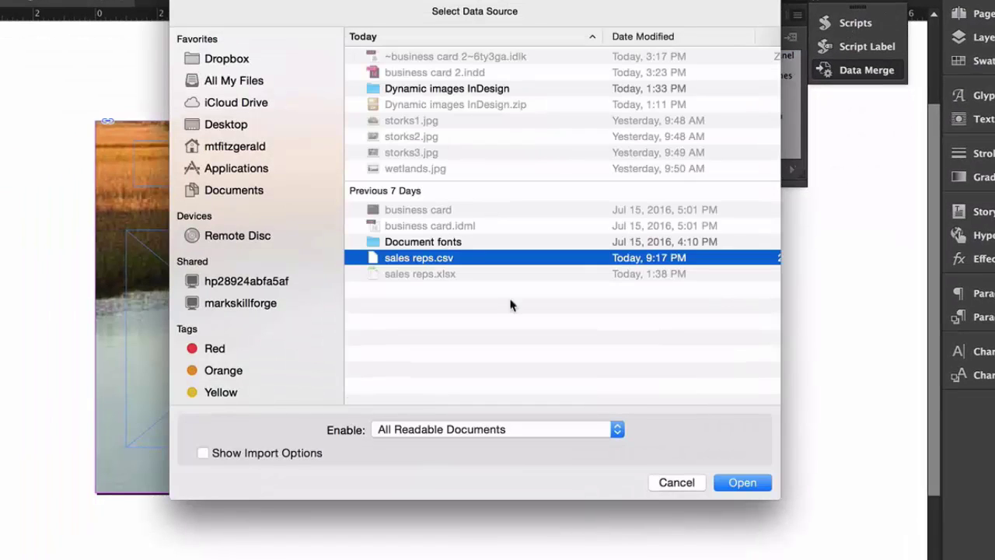
pyautogui.click(742, 483)
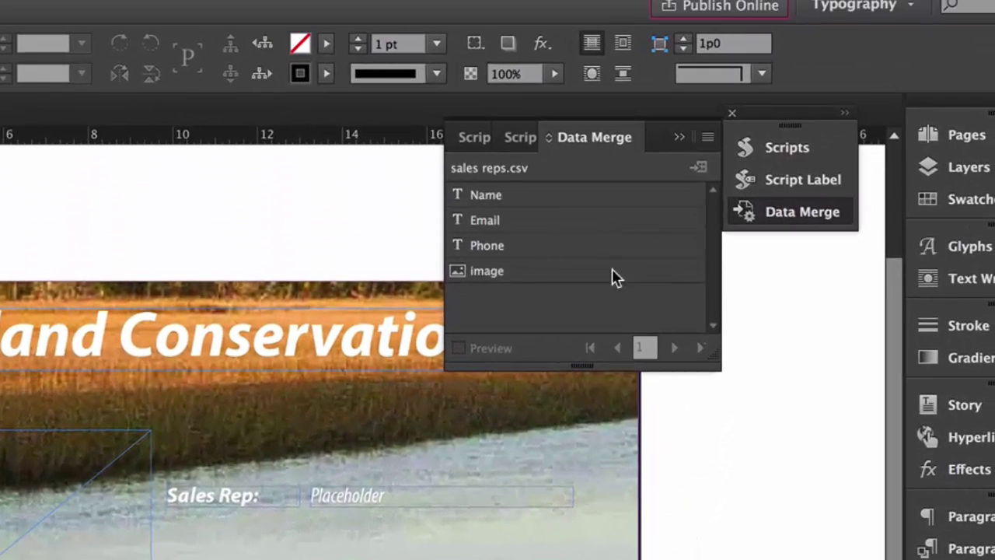
# Step: Replace the Sales Rep, Email and Phone placeholders with <<Name>>, <<Email>> and <<Phone>> fields
pyautogui.moveTo(496, 198); pyautogui.dragTo(339, 492)
pyautogui.doubleClick(340, 494)
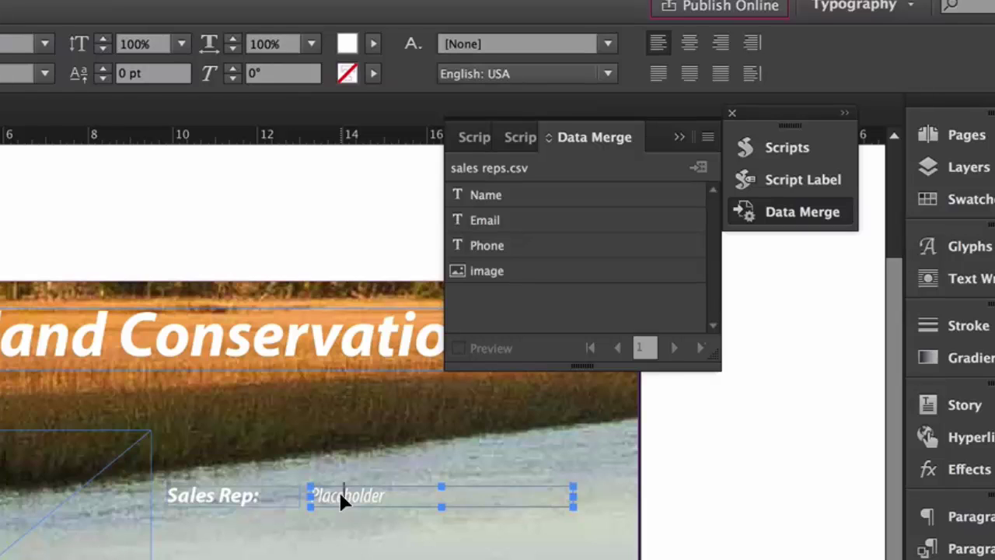
pyautogui.doubleClick(340, 495)
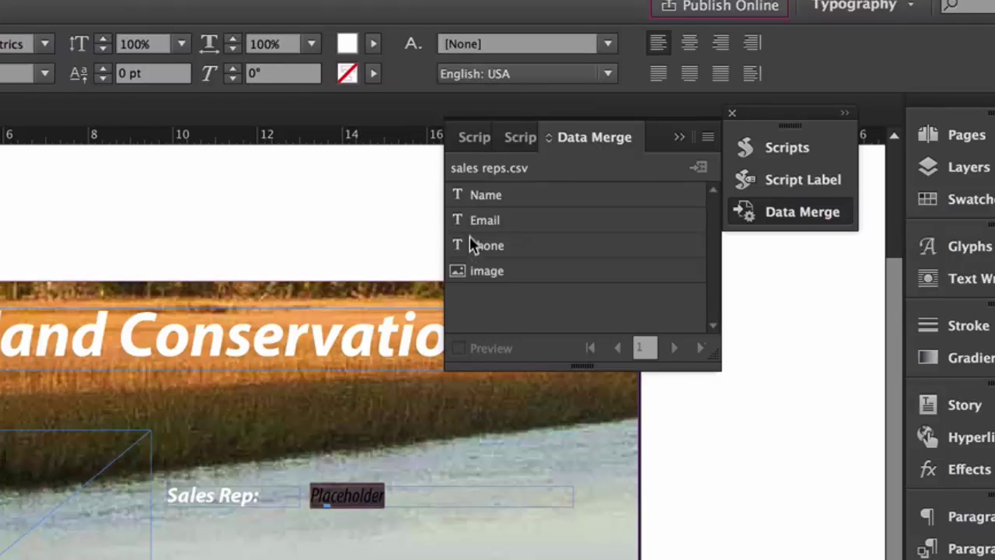
pyautogui.click(485, 196)
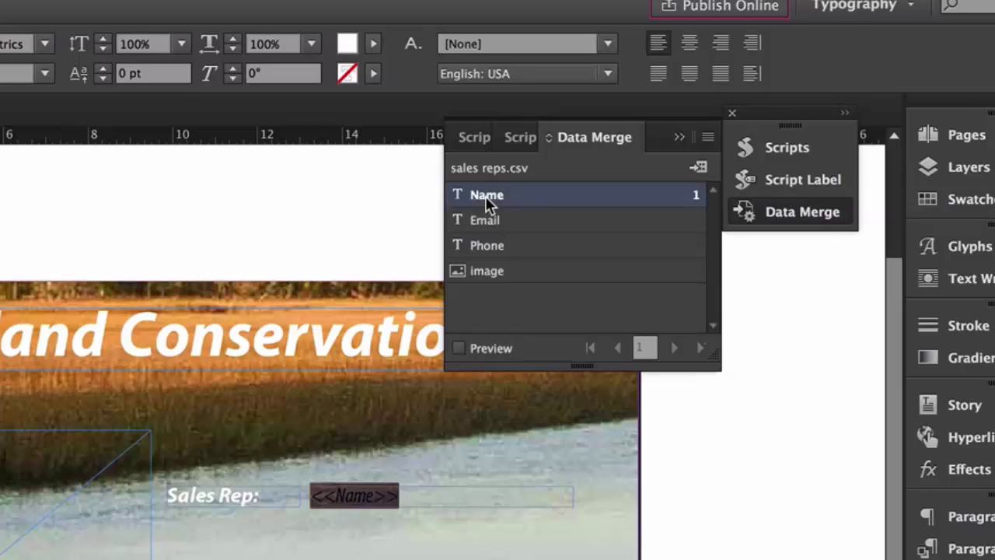
pyautogui.press('super+shift+a')
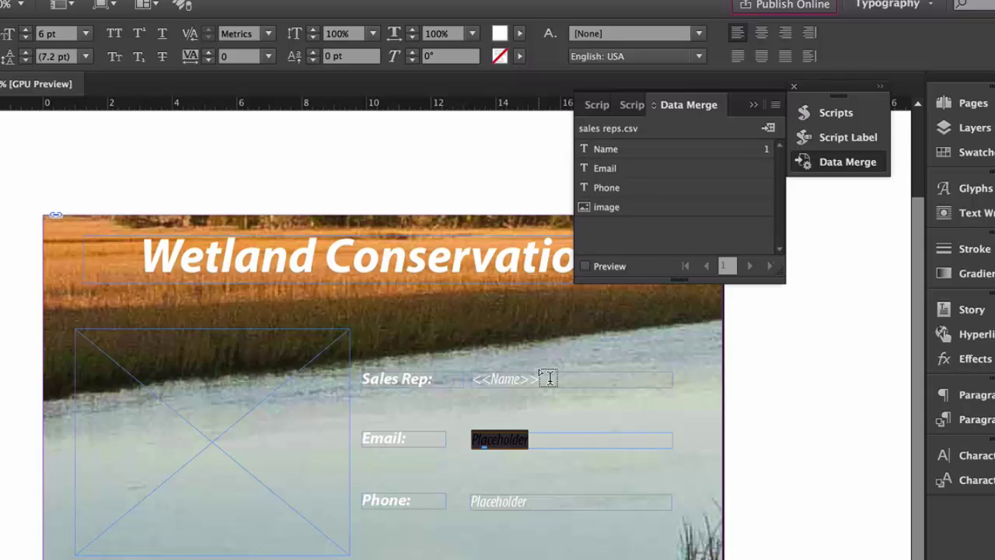
pyautogui.click(605, 170)
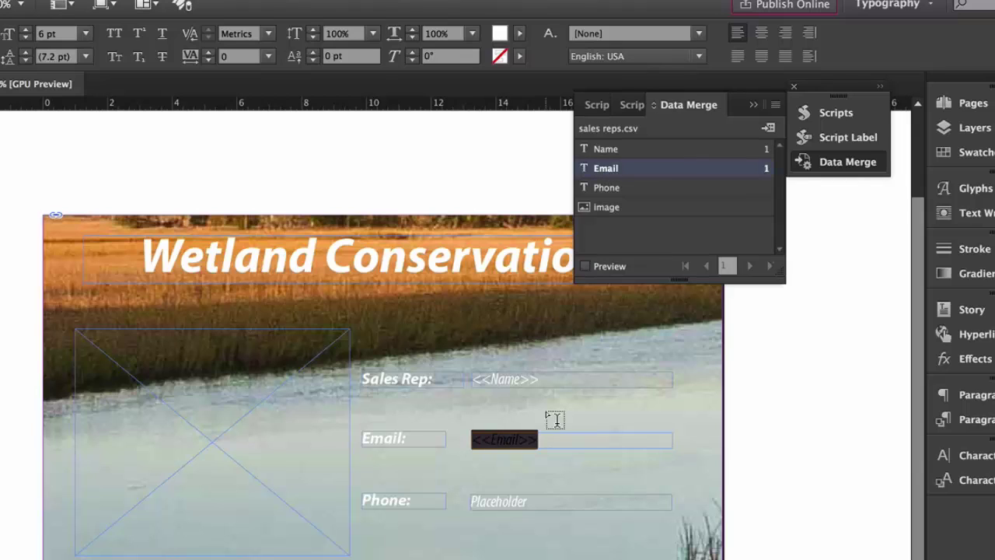
pyautogui.doubleClick(496, 503)
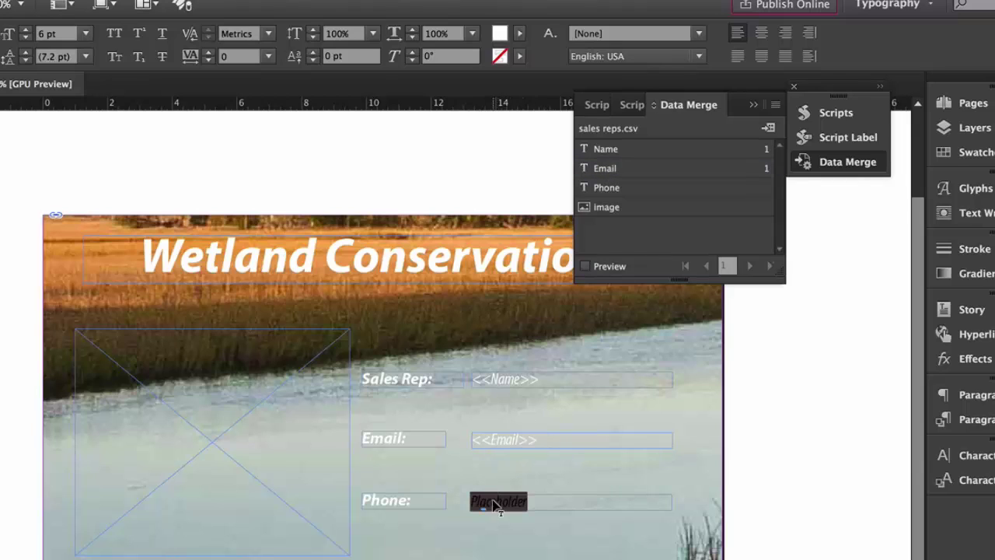
pyautogui.click(607, 190)
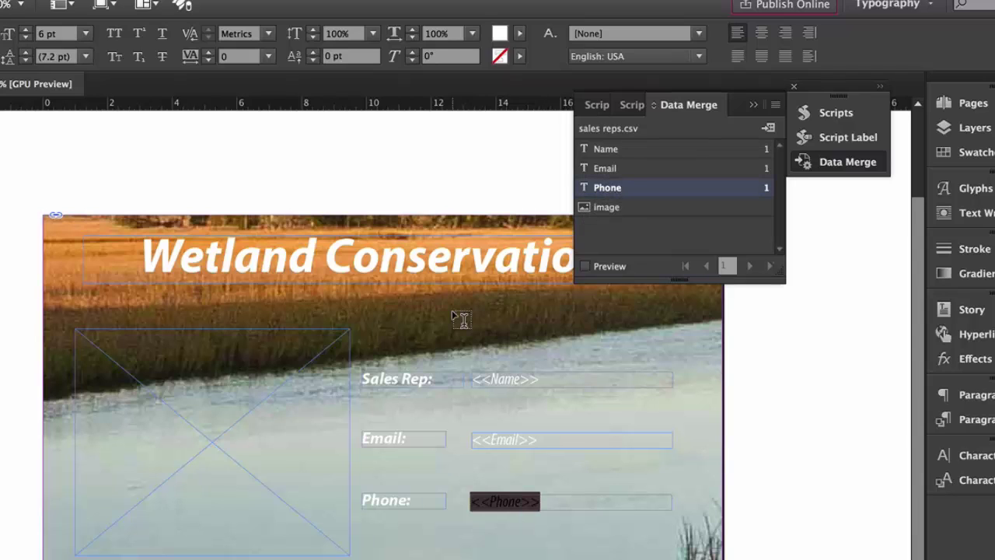
pyautogui.press('Escape')
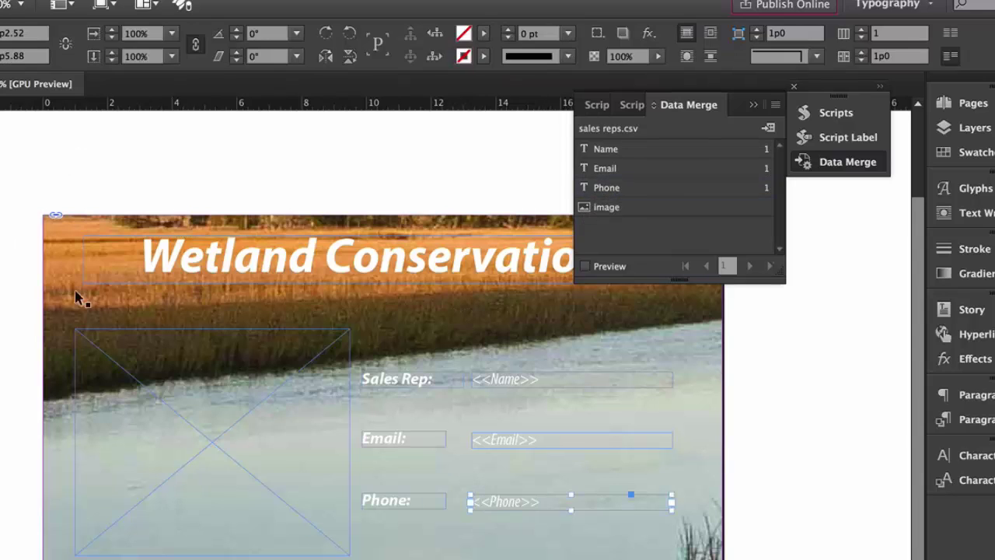
pyautogui.click(228, 345)
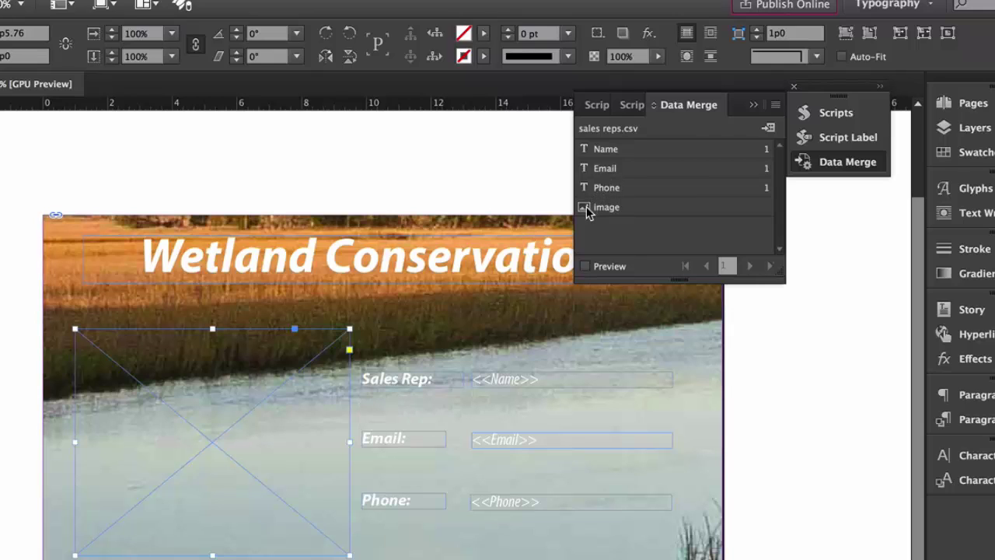
# Step: Place the <<image>> field in the photo frame and check the card with Preview on, then off
pyautogui.click(587, 208)
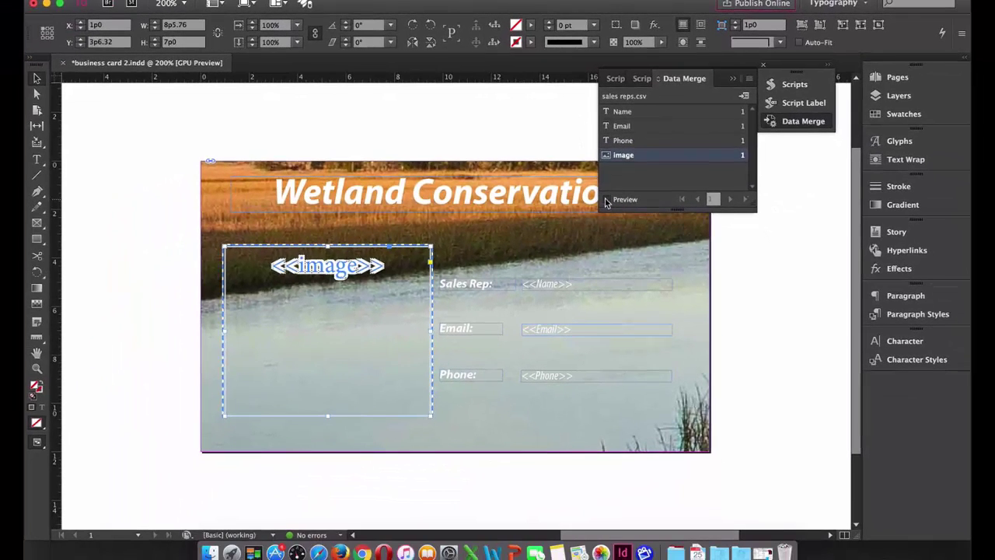
pyautogui.click(584, 266)
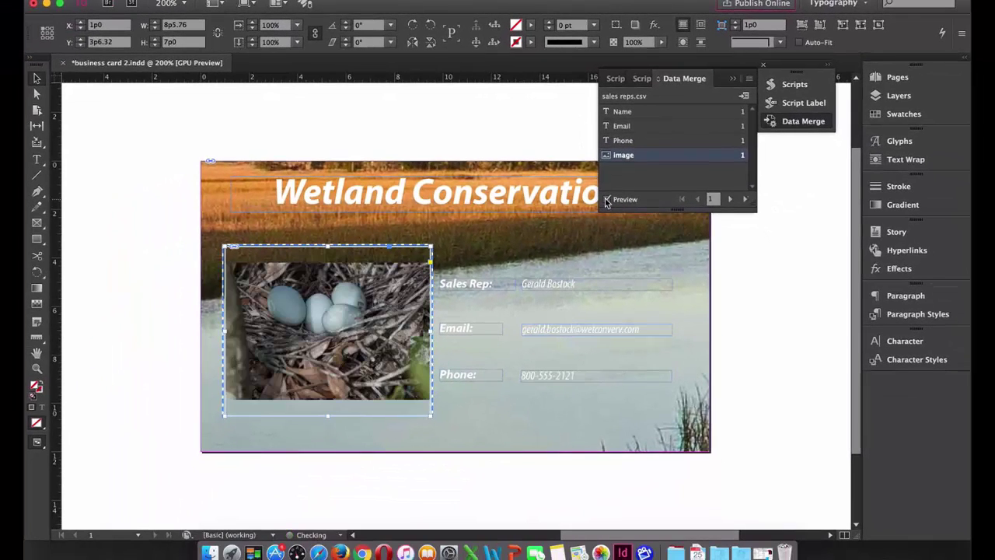
pyautogui.click(454, 306)
pyautogui.click(327, 330)
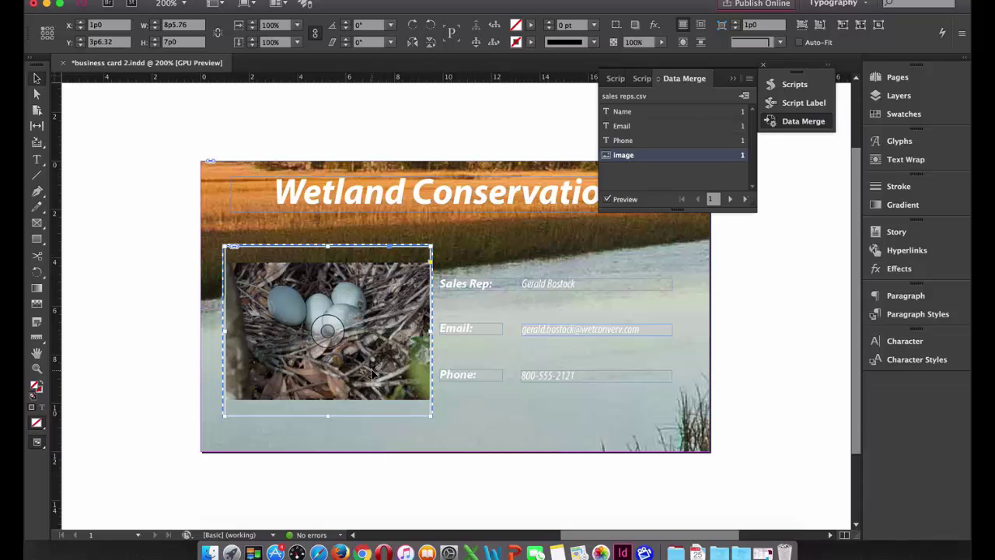
pyautogui.click(454, 307)
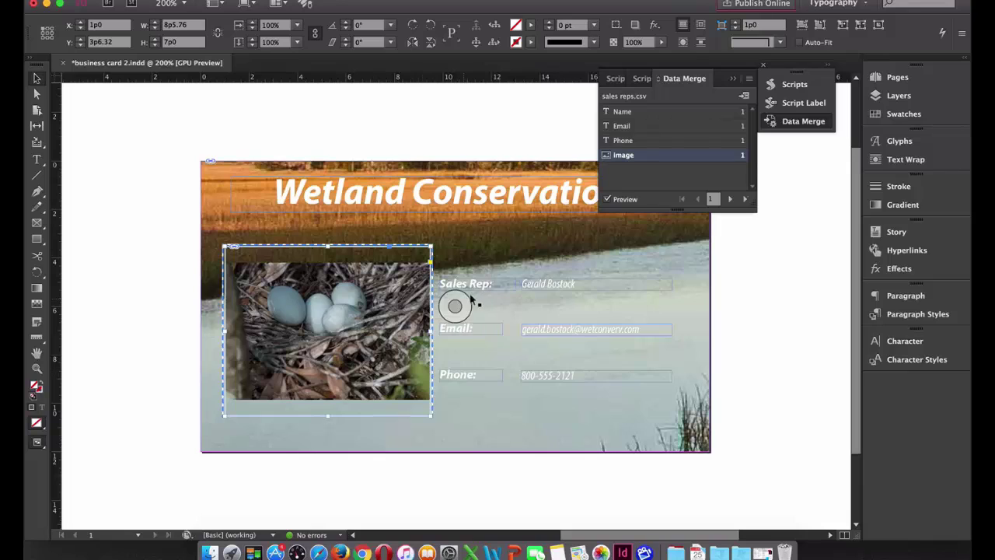
pyautogui.click(608, 199)
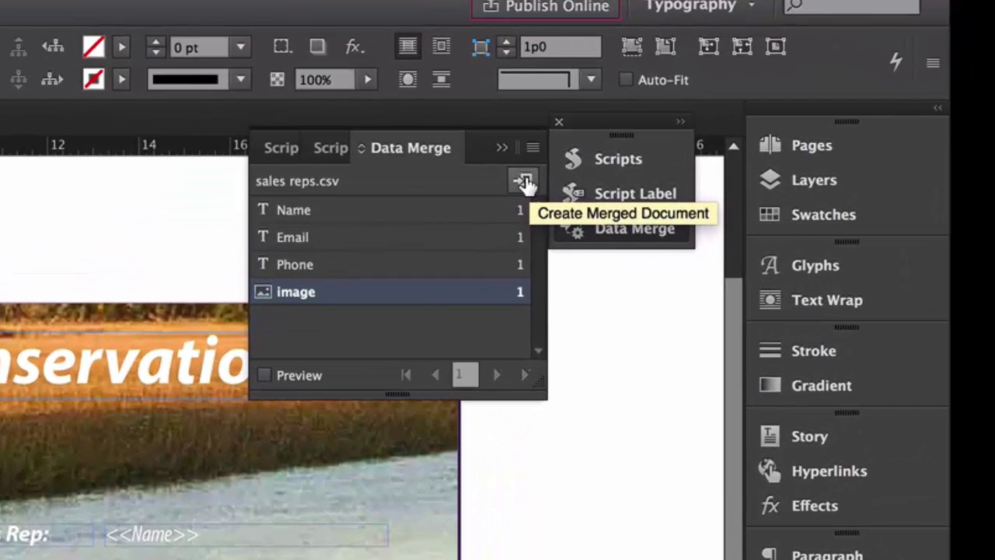
# Step: In Create Merged Document, set Records per Document Page to Multiple Records and view the layout options
pyautogui.click(524, 182)
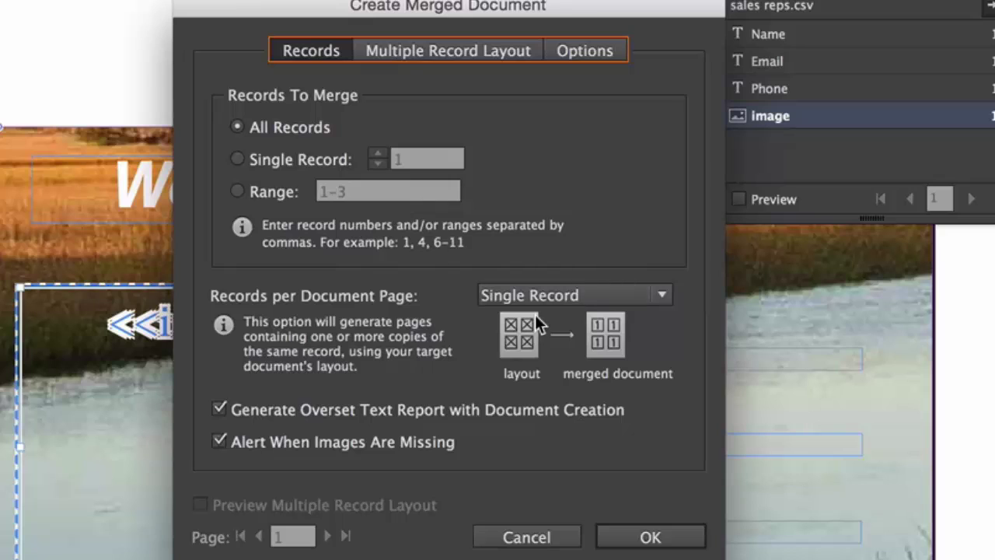
pyautogui.click(656, 296)
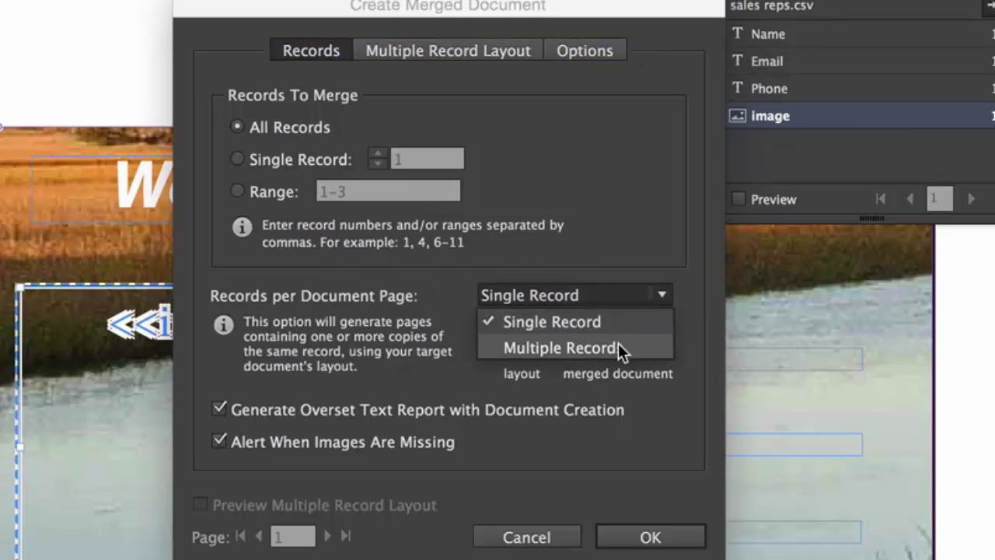
pyautogui.click(634, 239)
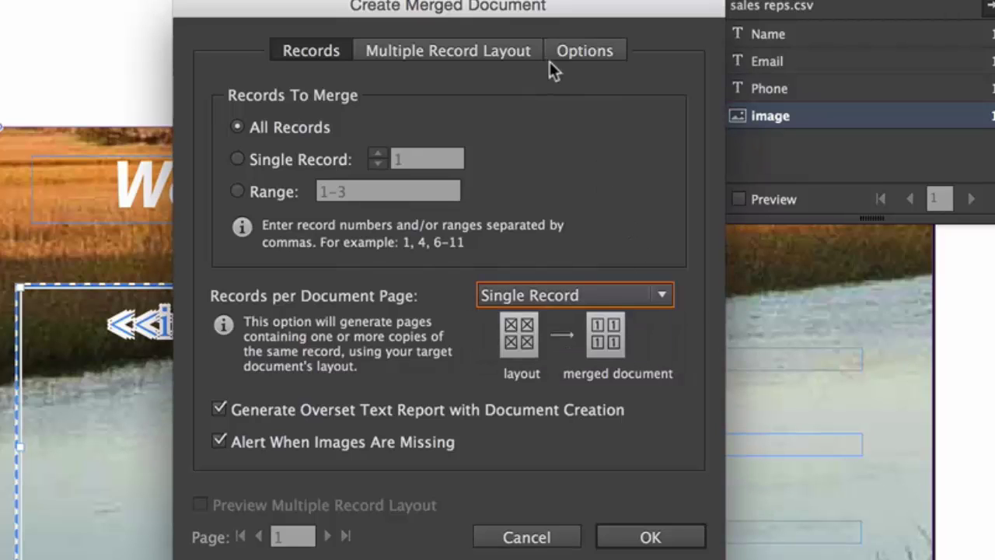
pyautogui.click(438, 50)
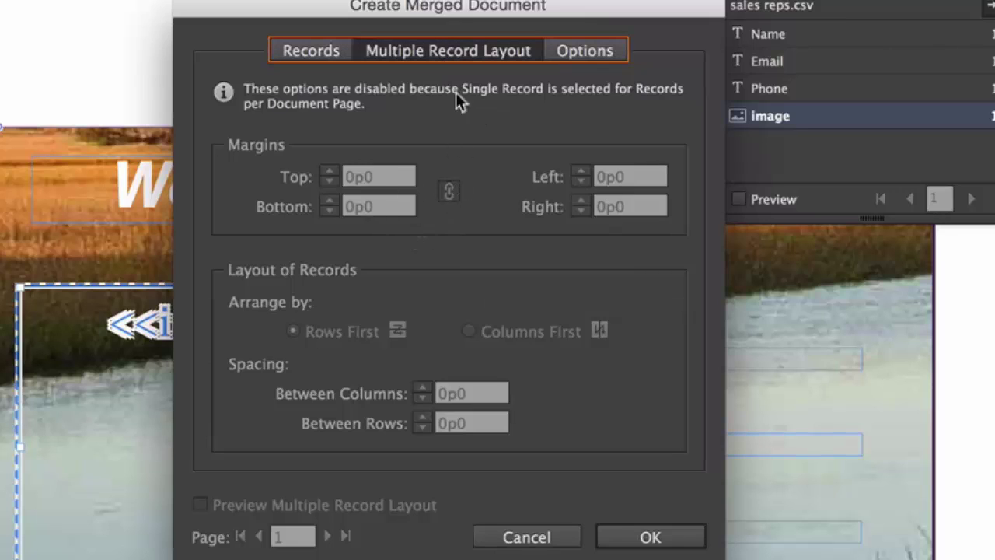
pyautogui.click(327, 58)
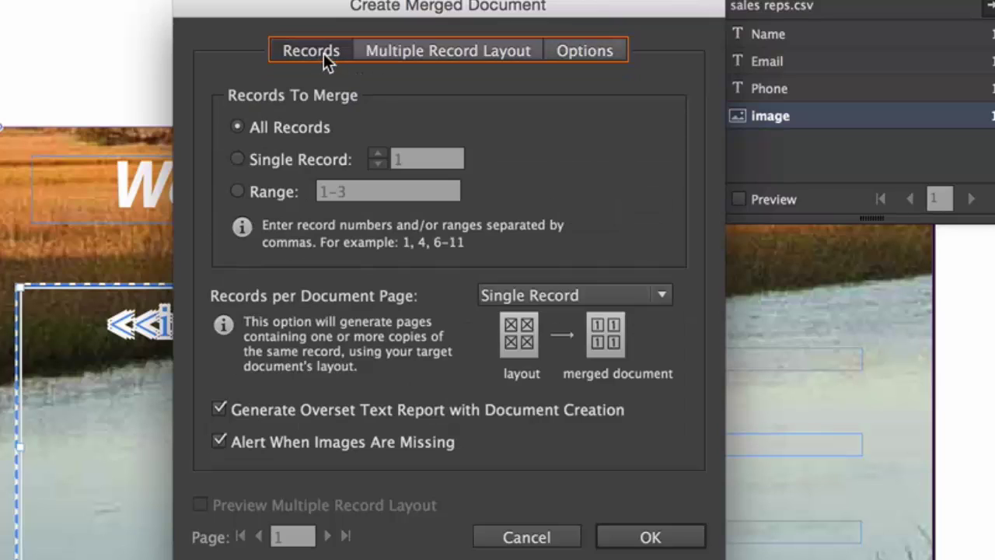
pyautogui.click(657, 289)
pyautogui.click(625, 347)
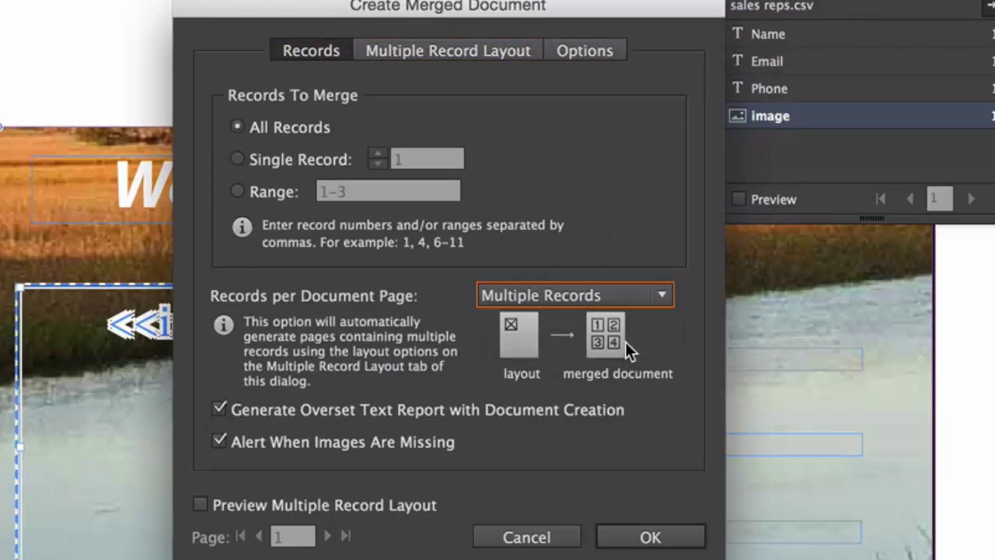
pyautogui.click(500, 51)
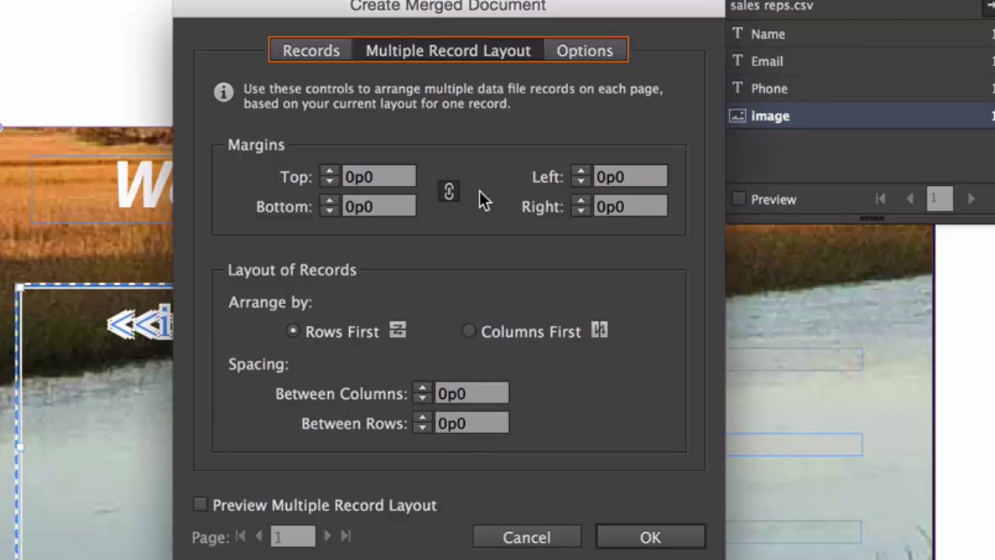
# Step: Set image Fitting to Fill Frames Proportionally and preview the multiple-record layout
pyautogui.click(589, 53)
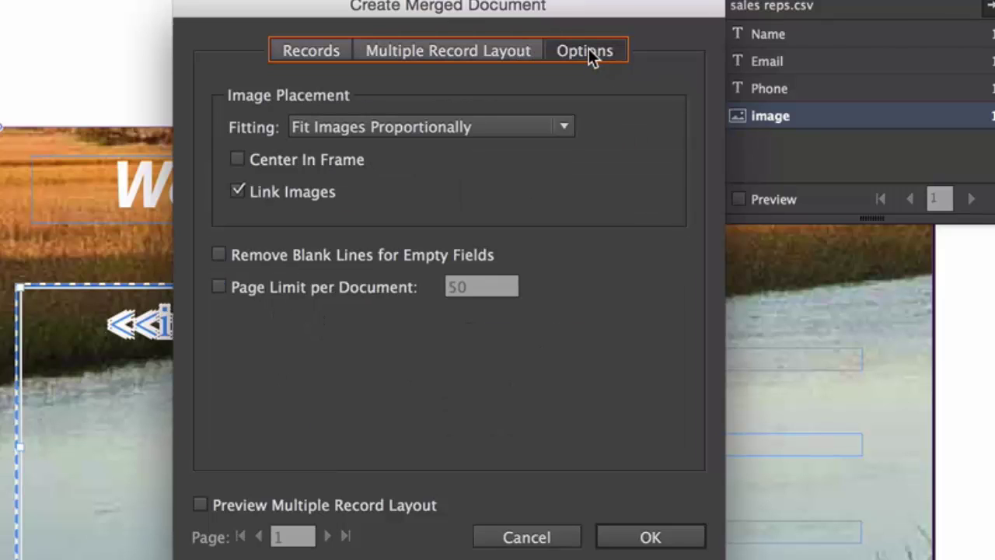
pyautogui.click(561, 127)
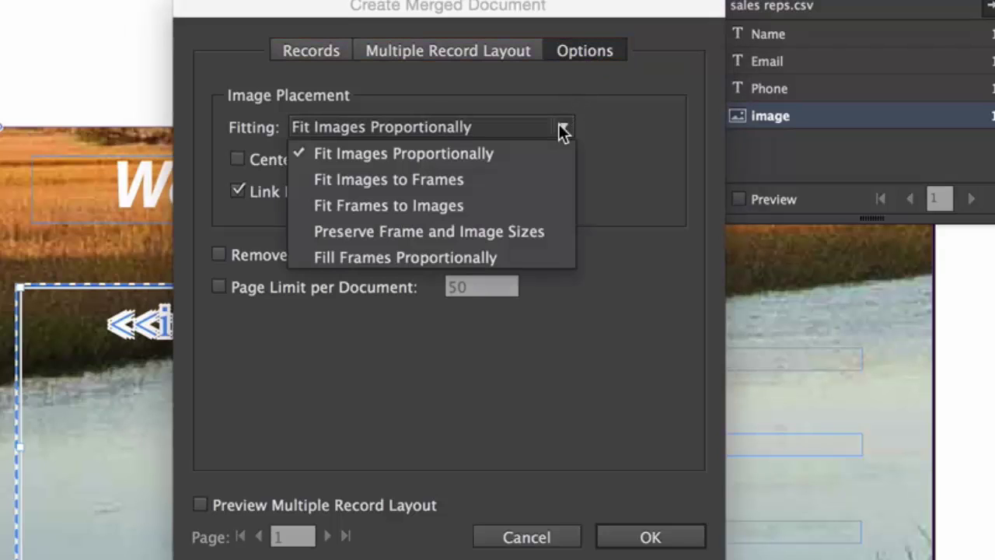
pyautogui.click(493, 260)
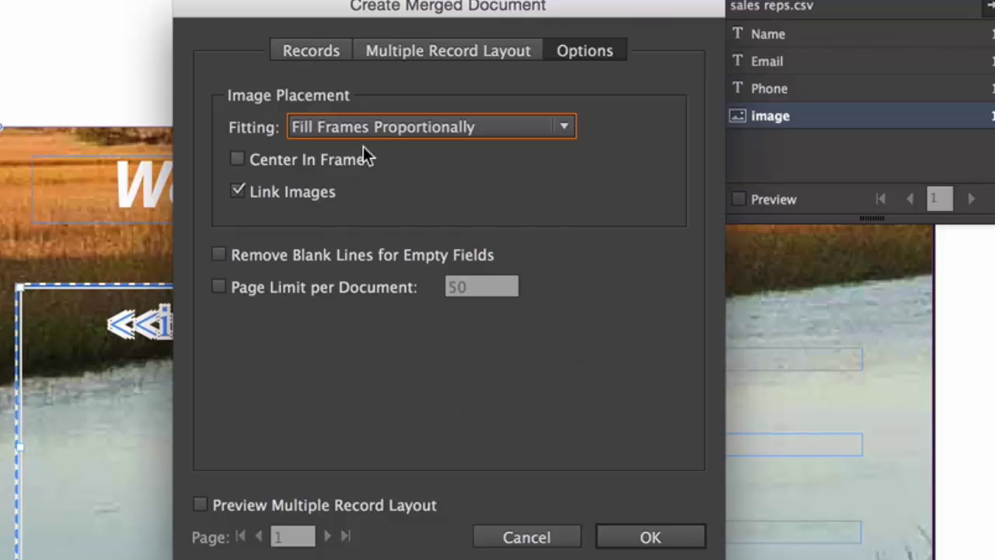
pyautogui.click(200, 503)
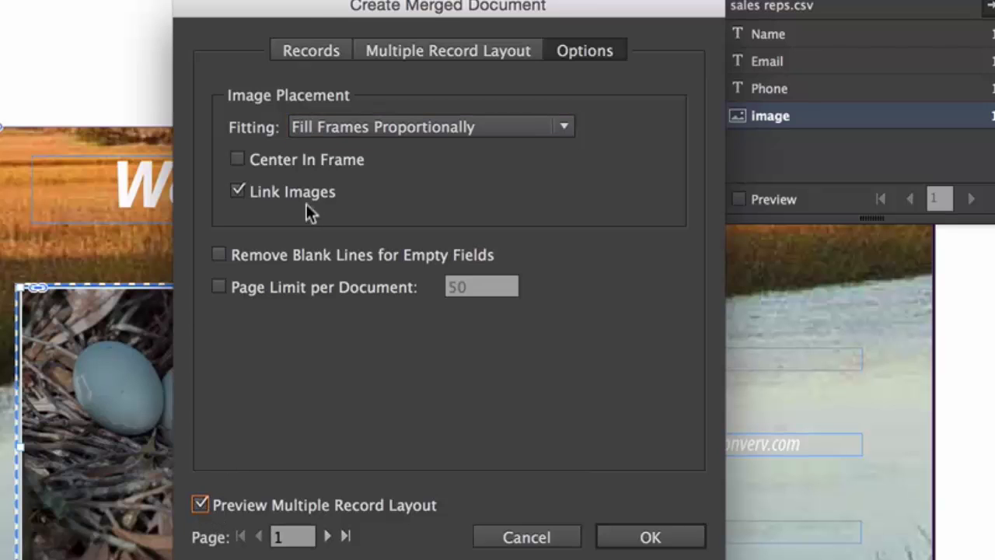
pyautogui.moveTo(307, 5); pyautogui.dragTo(729, 2)
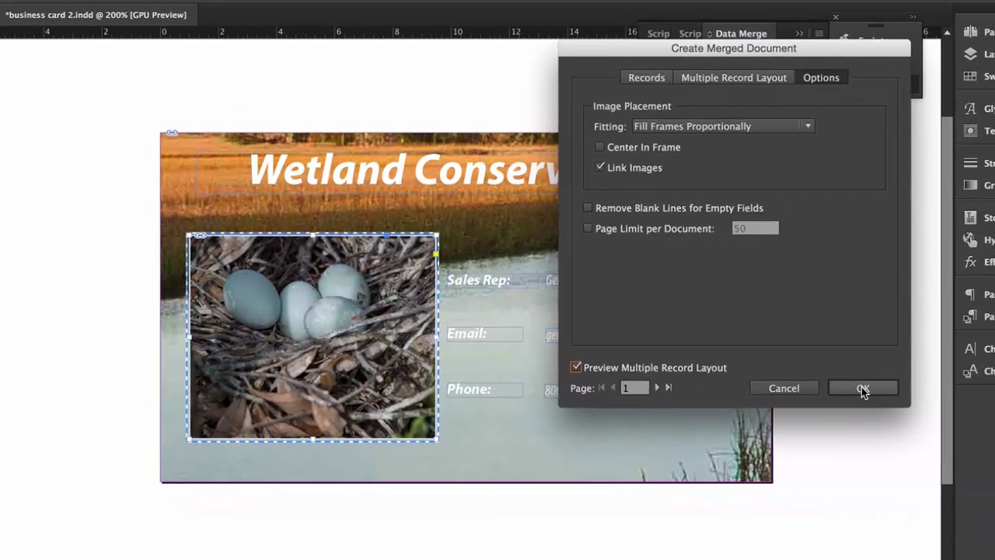
# Step: Confirm the merge and dismiss the overset text alert, producing business card 2-1
pyautogui.click(862, 388)
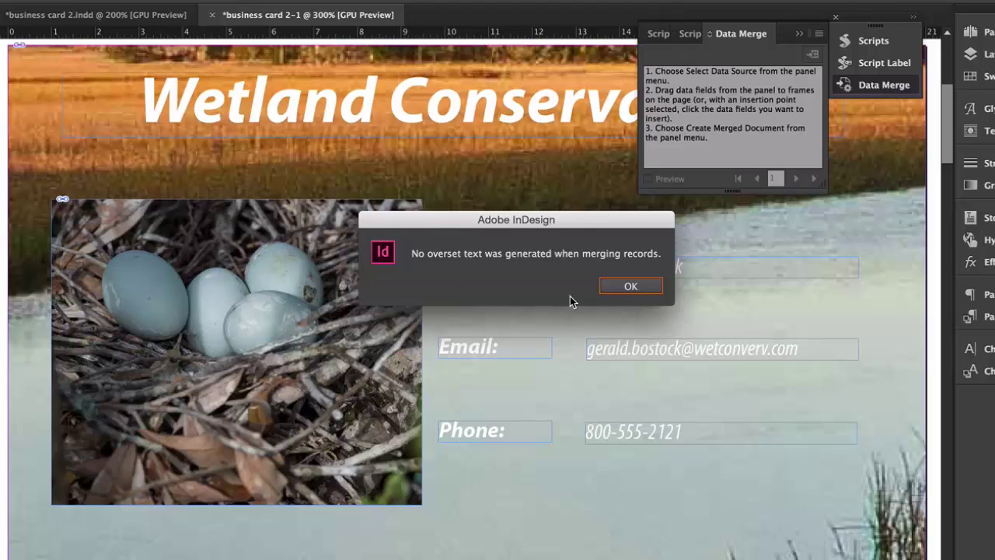
pyautogui.click(631, 287)
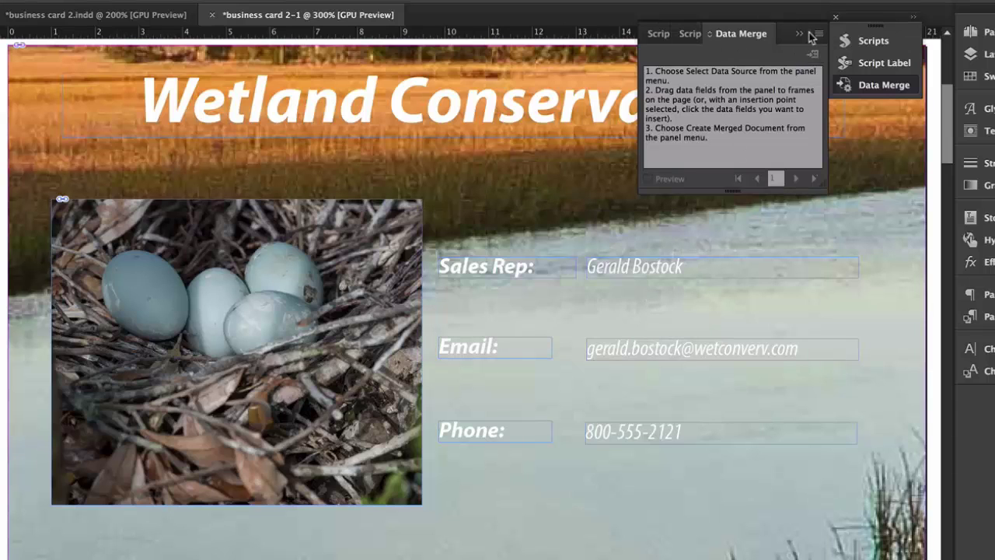
# Step: Close the Data Merge panel and view the merged cards on pages 2 and 3
pyautogui.click(799, 33)
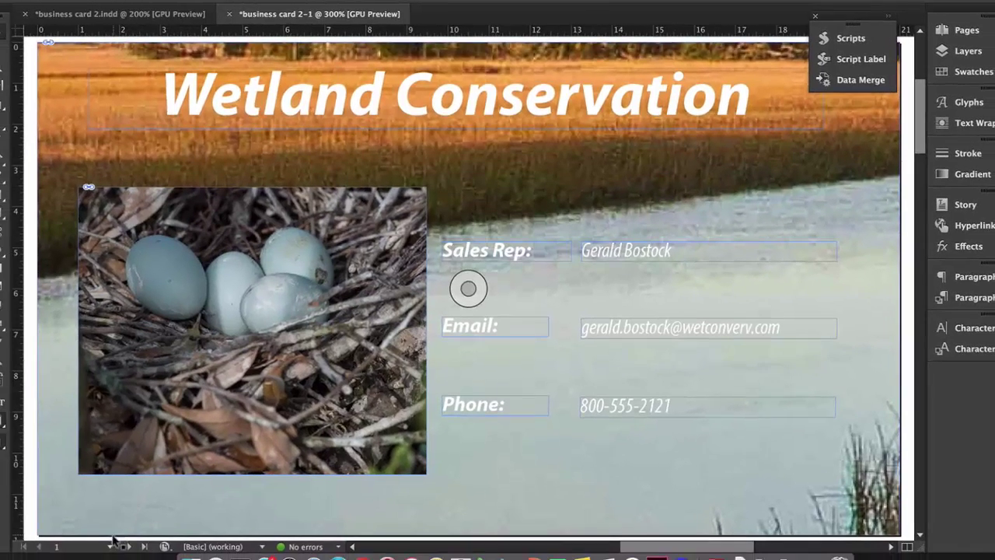
pyautogui.click(110, 545)
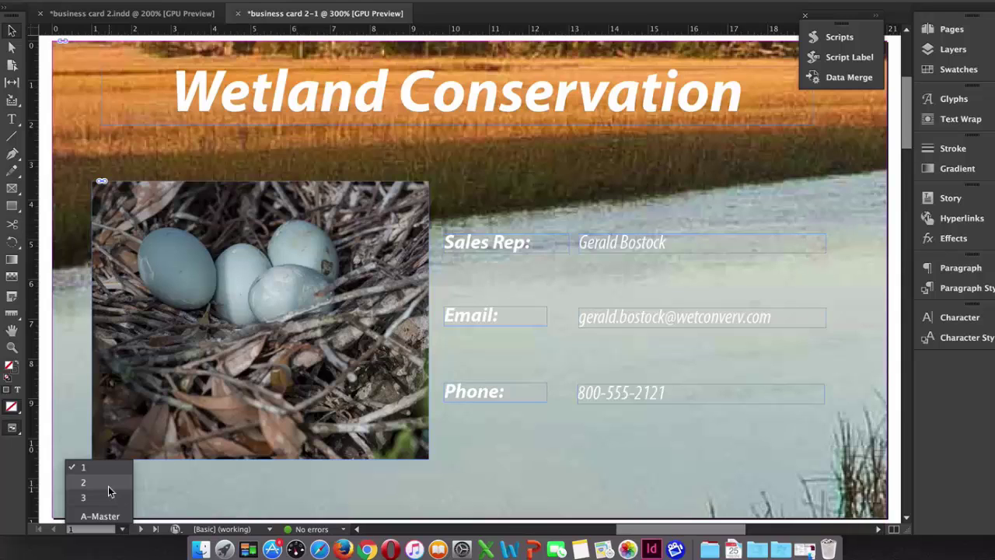
pyautogui.click(108, 483)
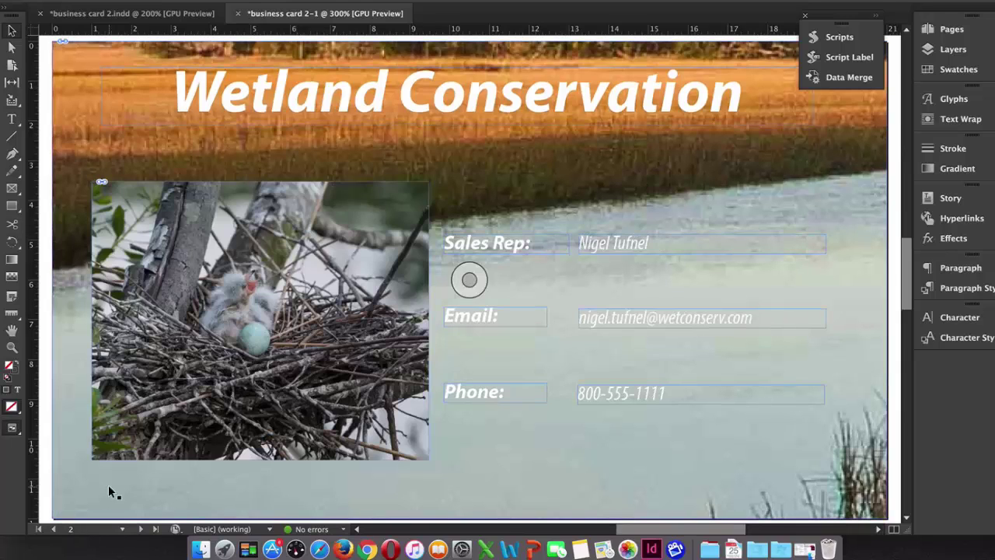
pyautogui.click(123, 530)
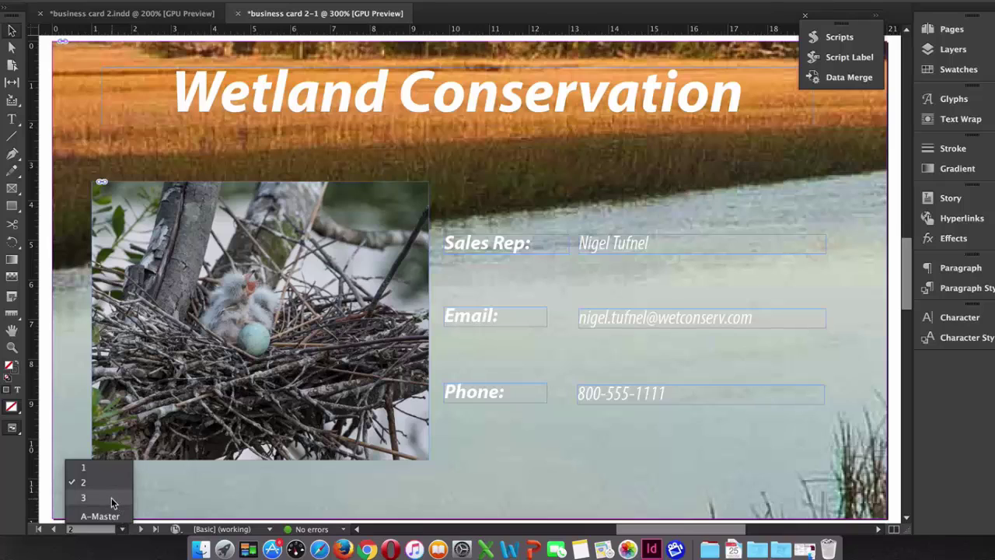
pyautogui.click(111, 498)
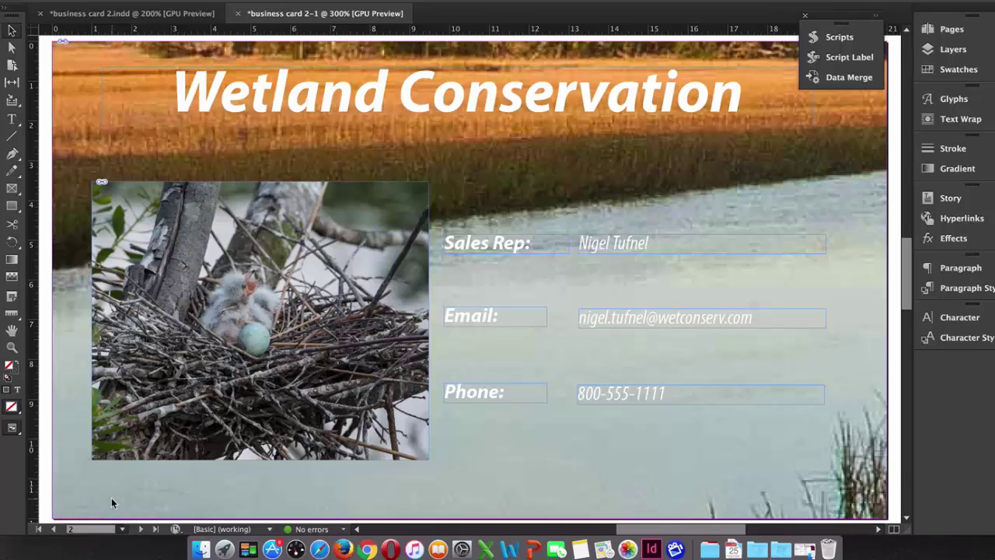